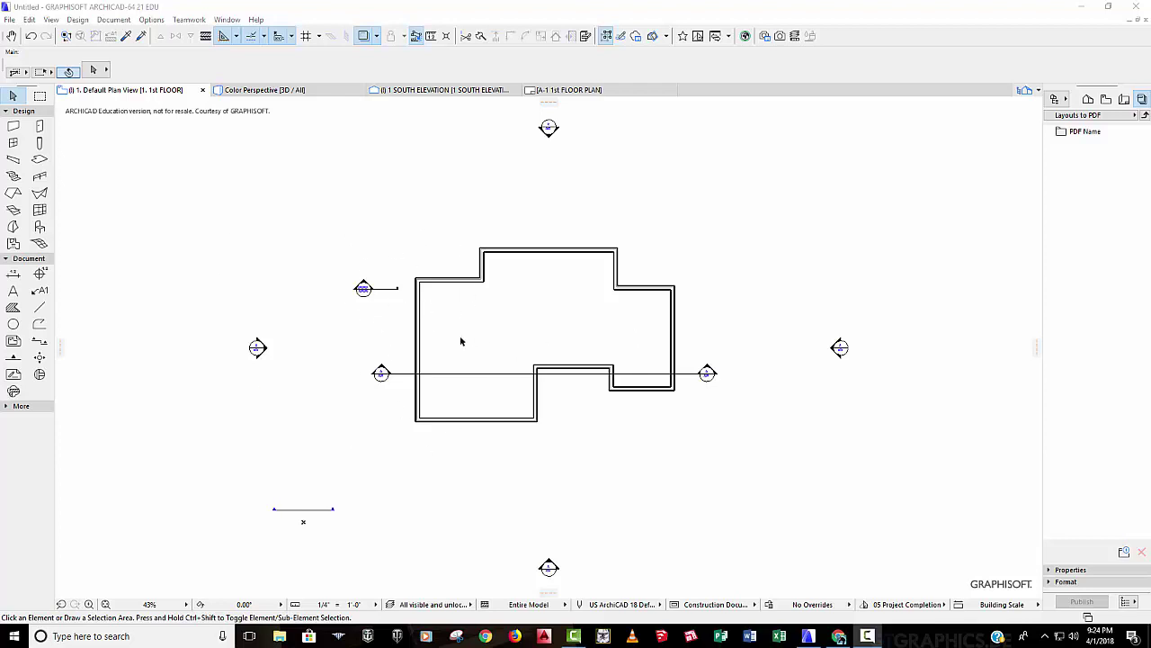
Step: Open the Organizer and widen it so the layout book and publisher set names are fully readable
click(1065, 99)
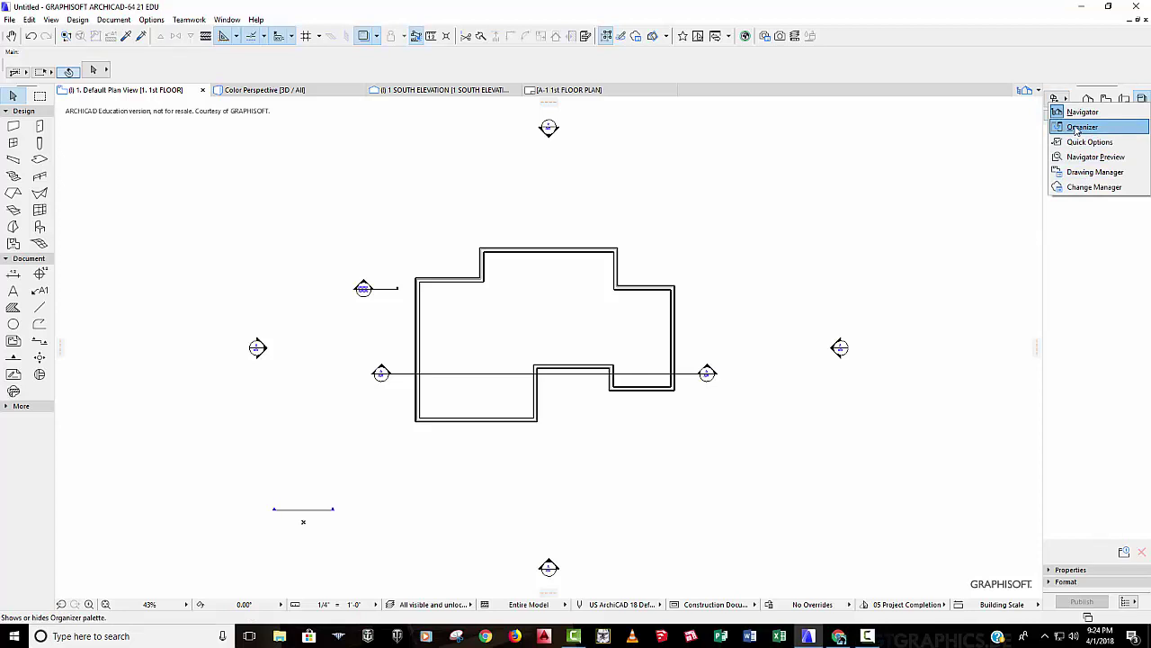
click(1076, 129)
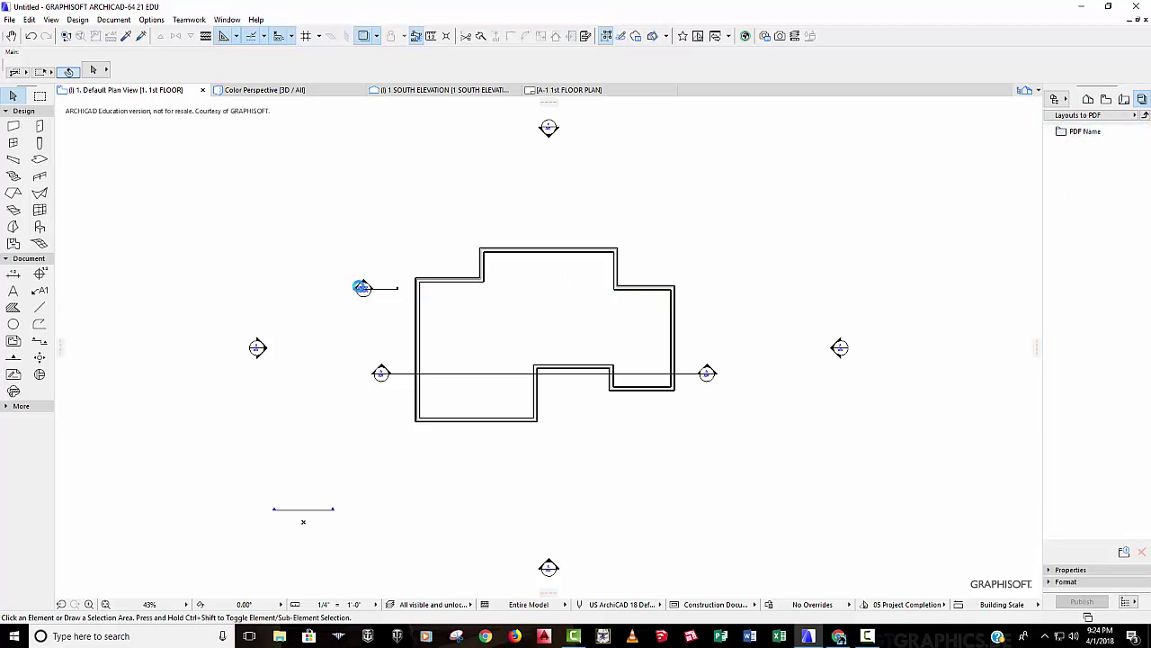
key(alt+F3)
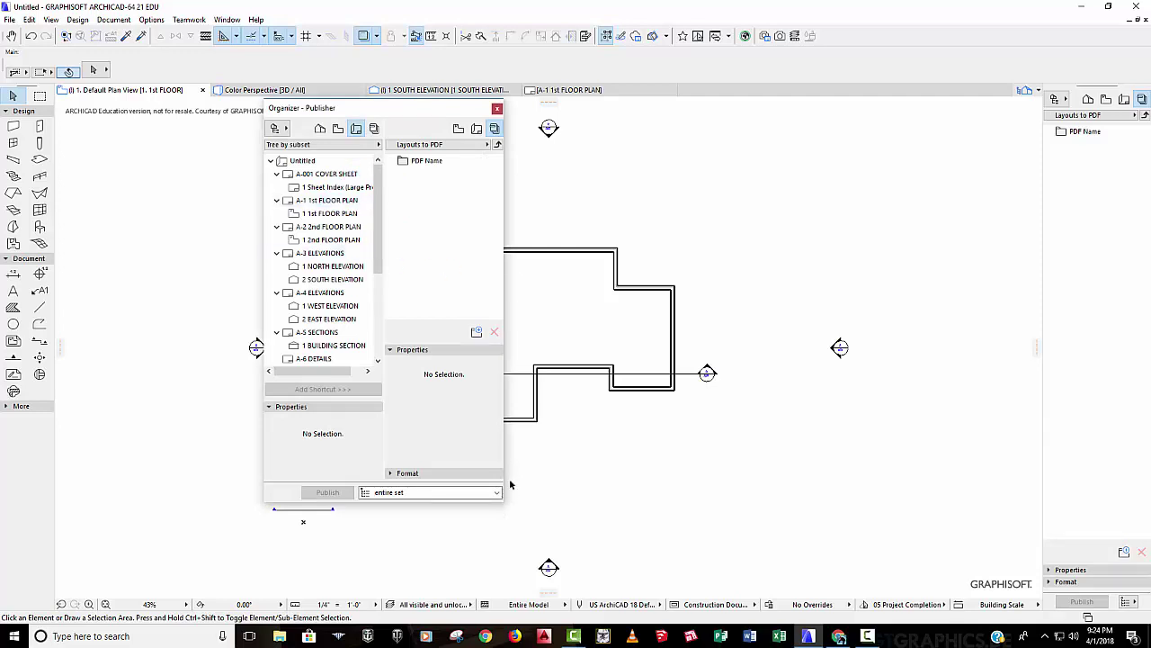
drag(505, 490, 729, 490)
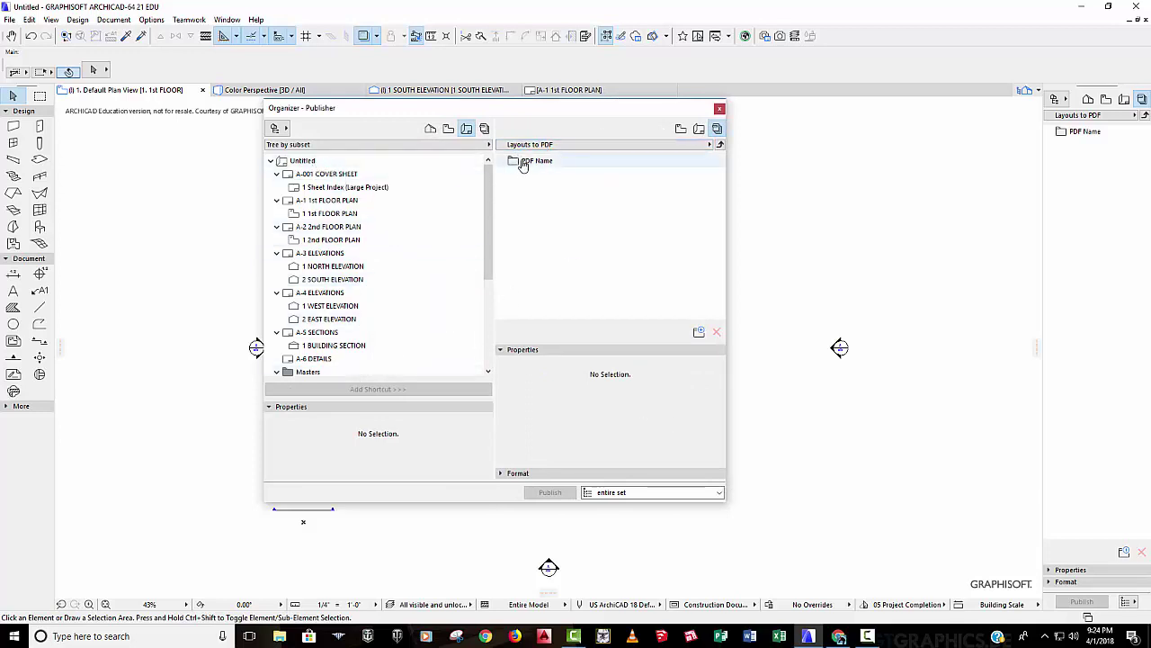
click(524, 162)
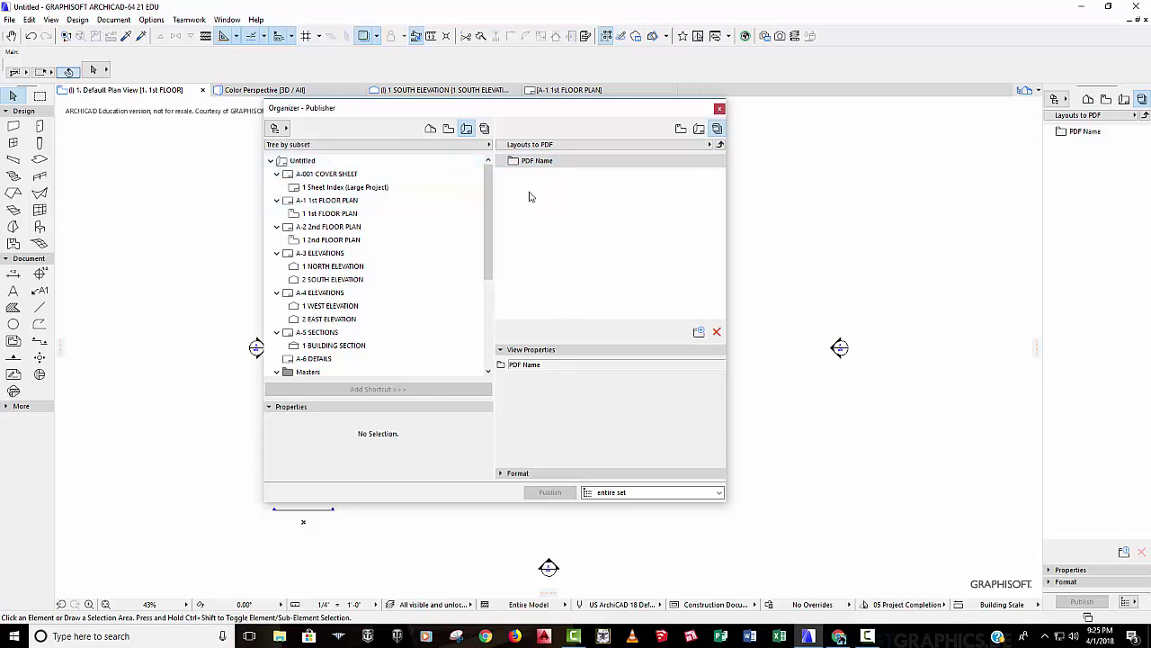
Step: Go up to the list of publisher sets and create a new set named "Classroom Publisher"
click(720, 145)
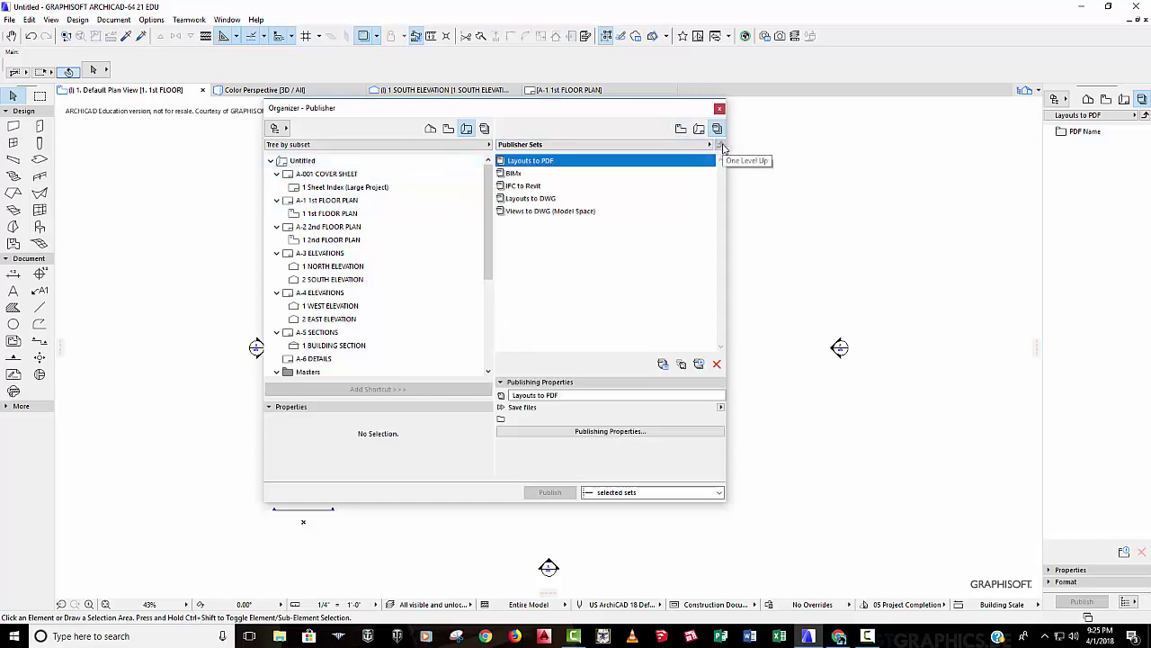
click(562, 286)
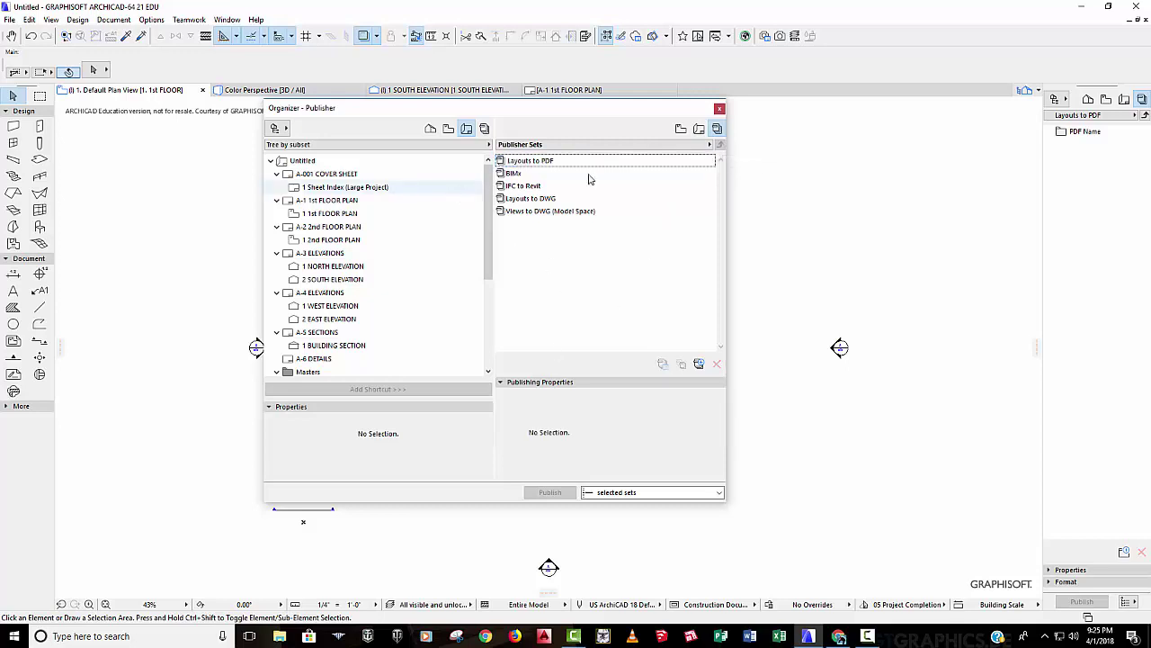
click(699, 364)
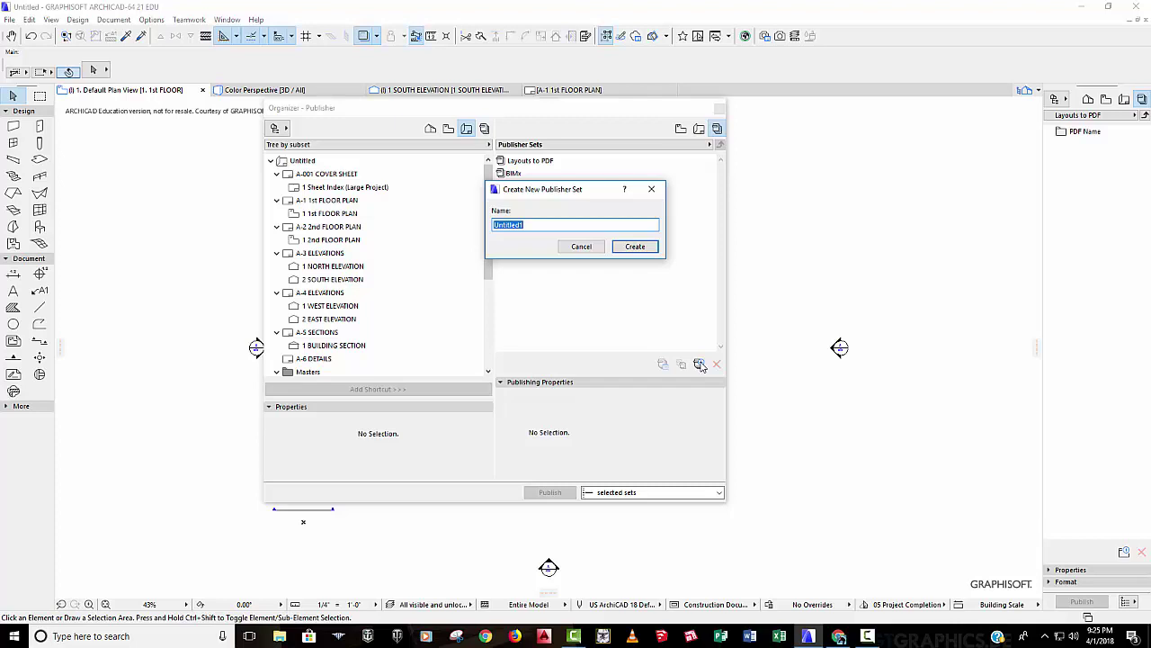
text(Classroom Publisher)
click(636, 246)
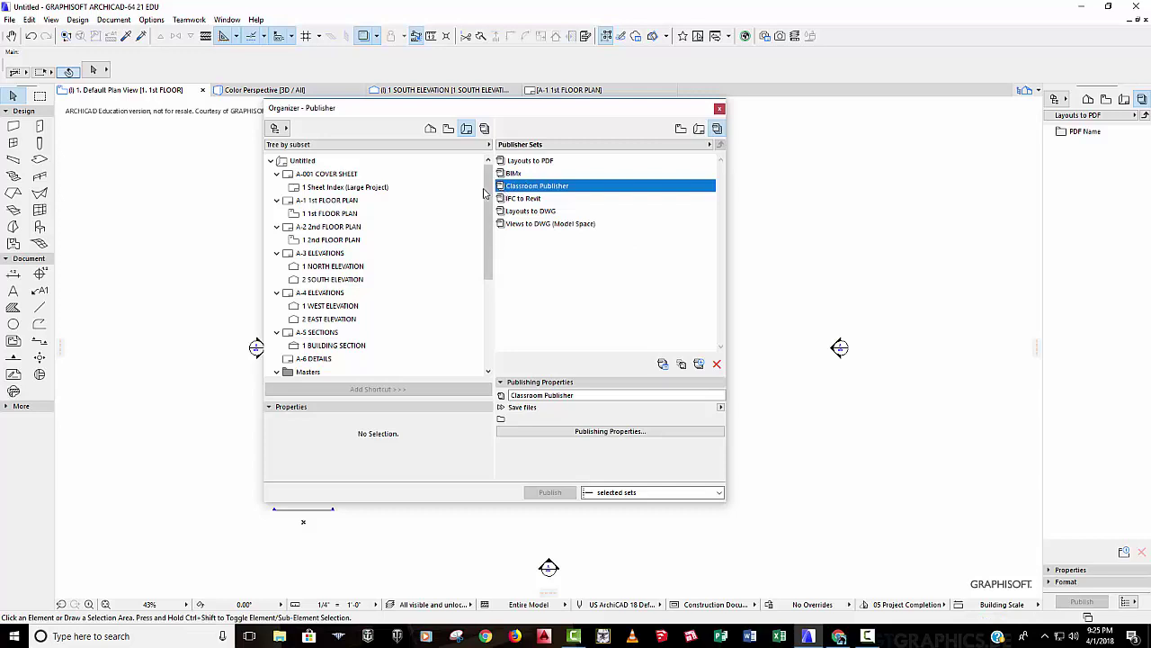
Step: Look inside the Classroom Publisher set and return to the list of publisher sets
click(523, 259)
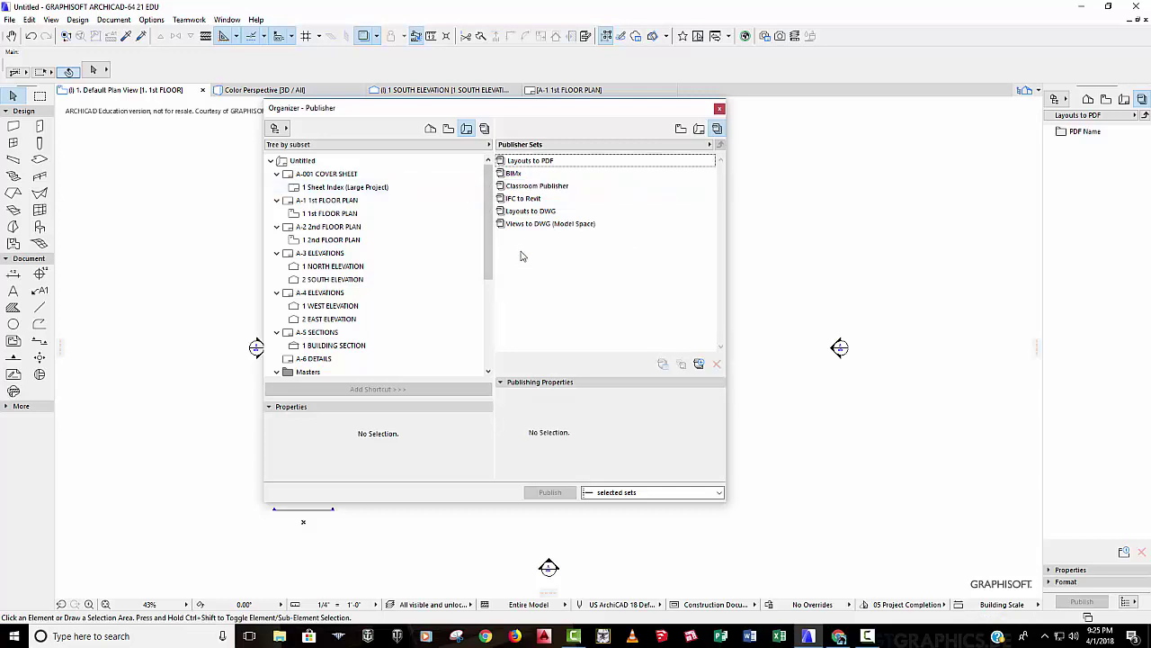
click(509, 187)
double_click(508, 188)
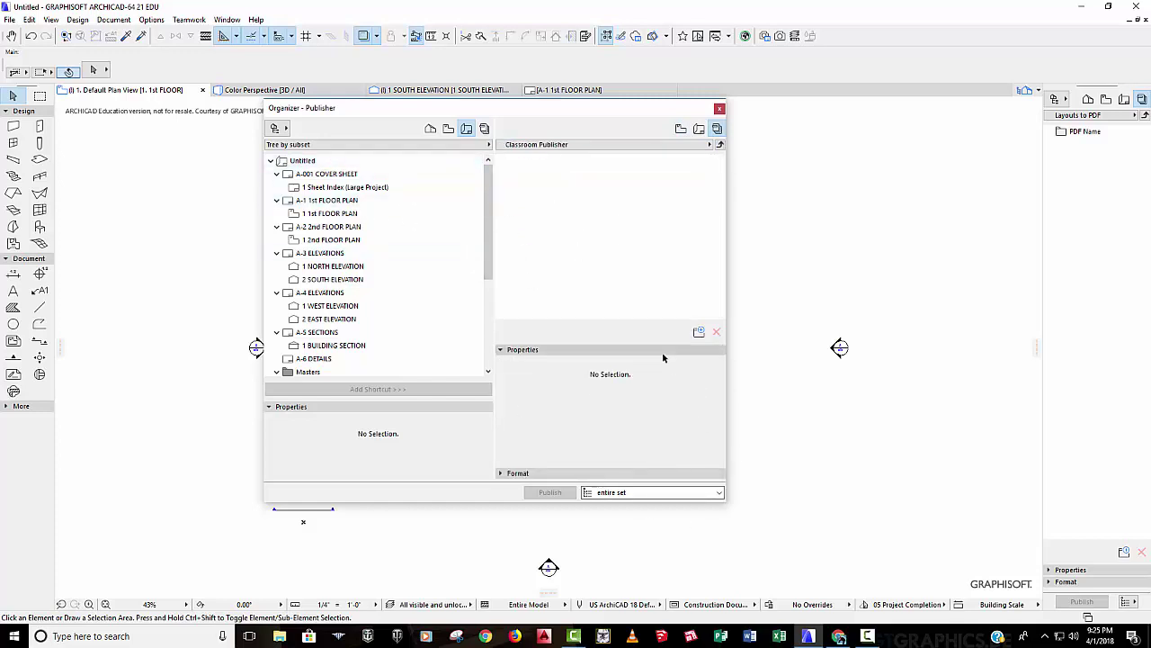
click(720, 144)
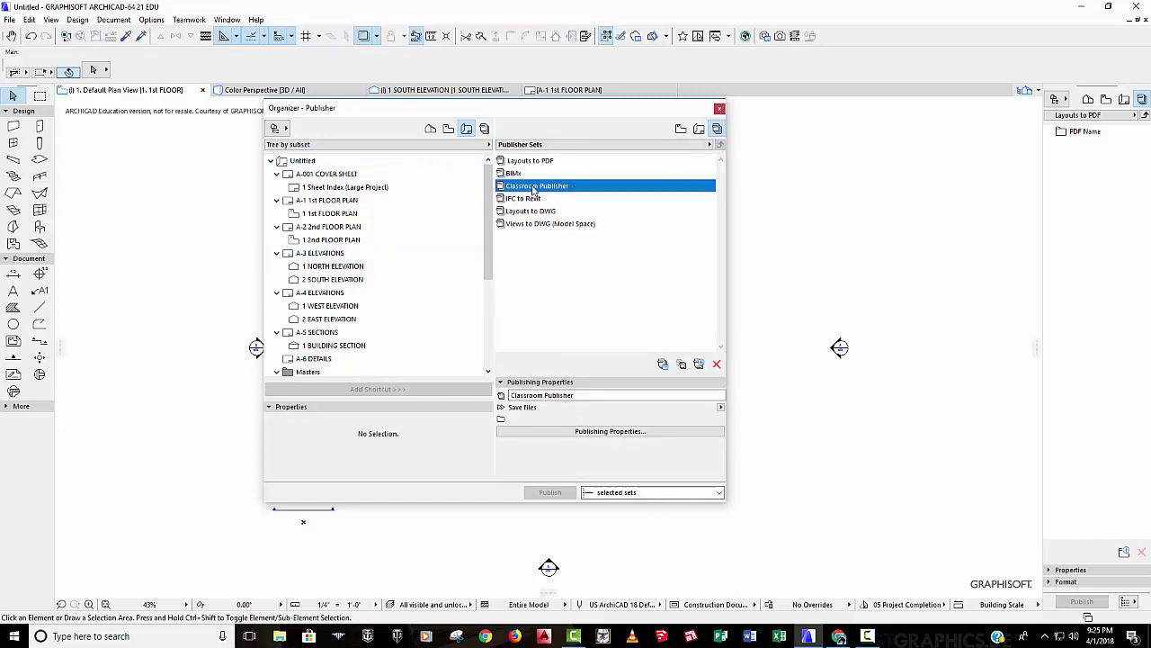
Step: Open the publishing properties of the Classroom Publisher set and choose to create a single file with the Save files method
click(596, 433)
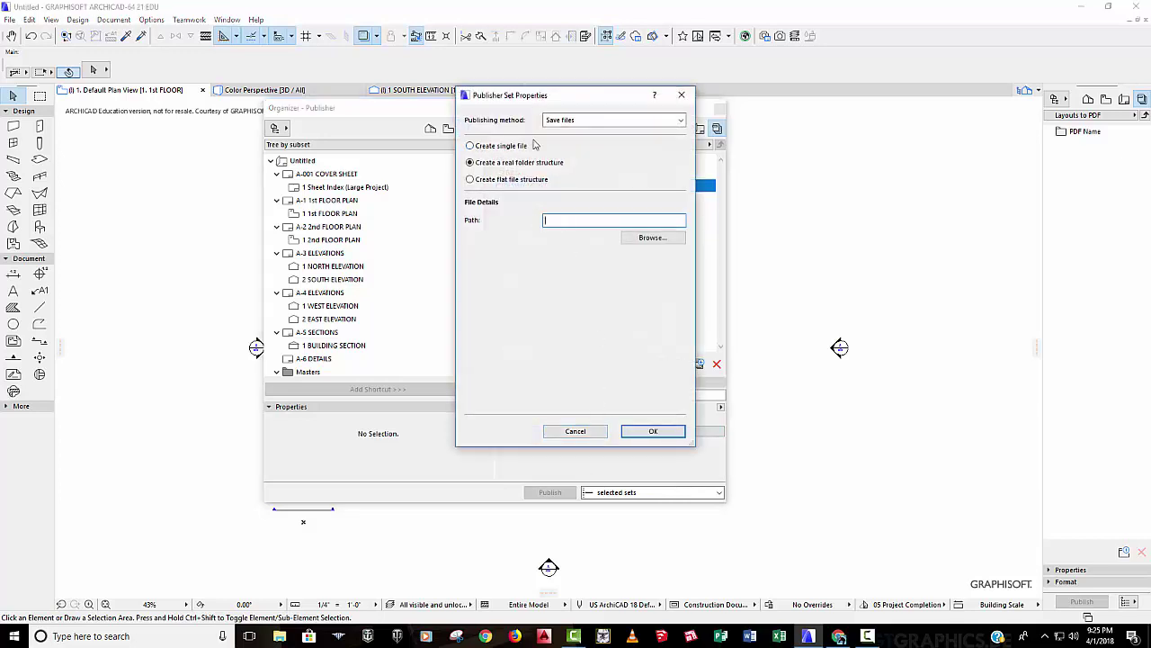
click(470, 146)
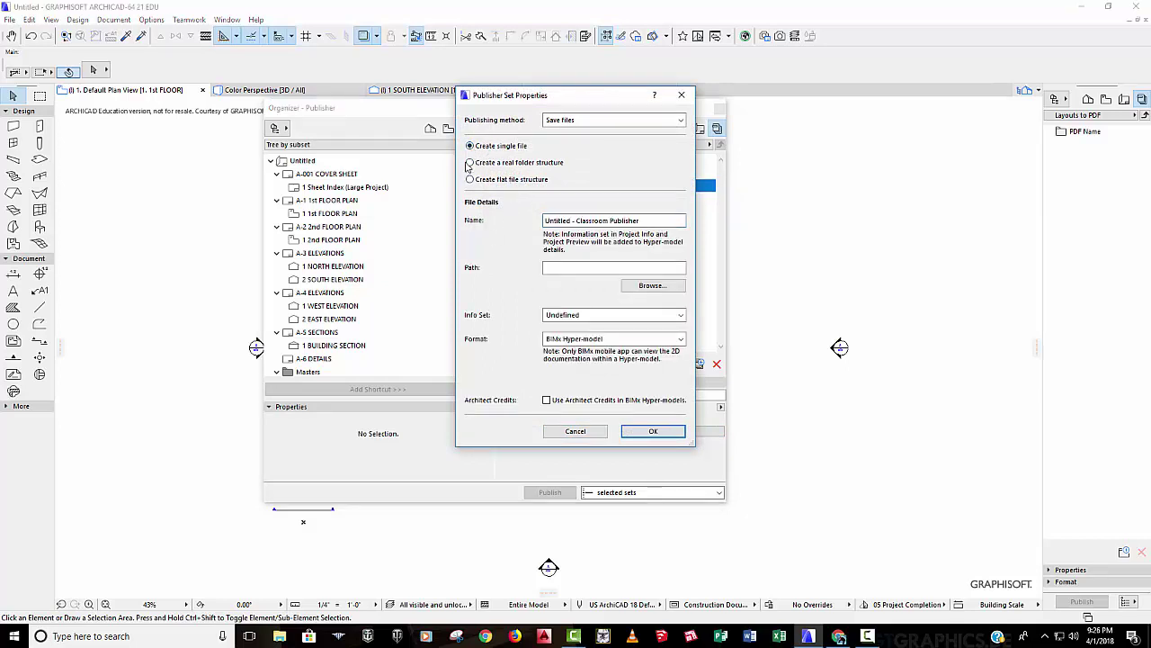
click(470, 163)
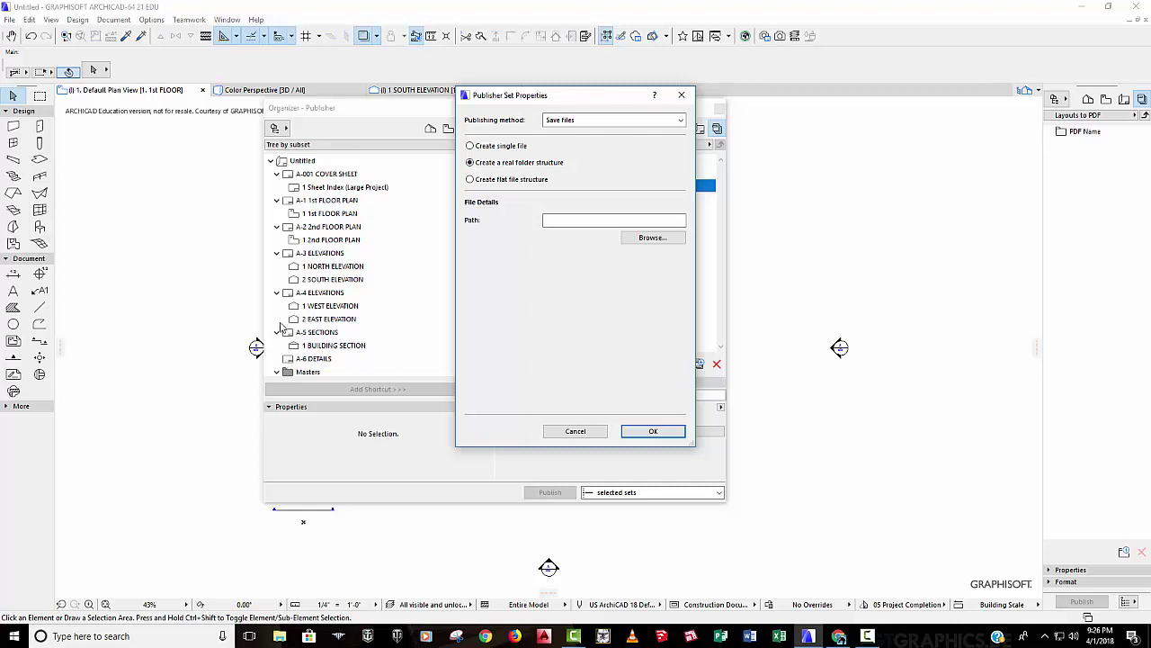
click(470, 179)
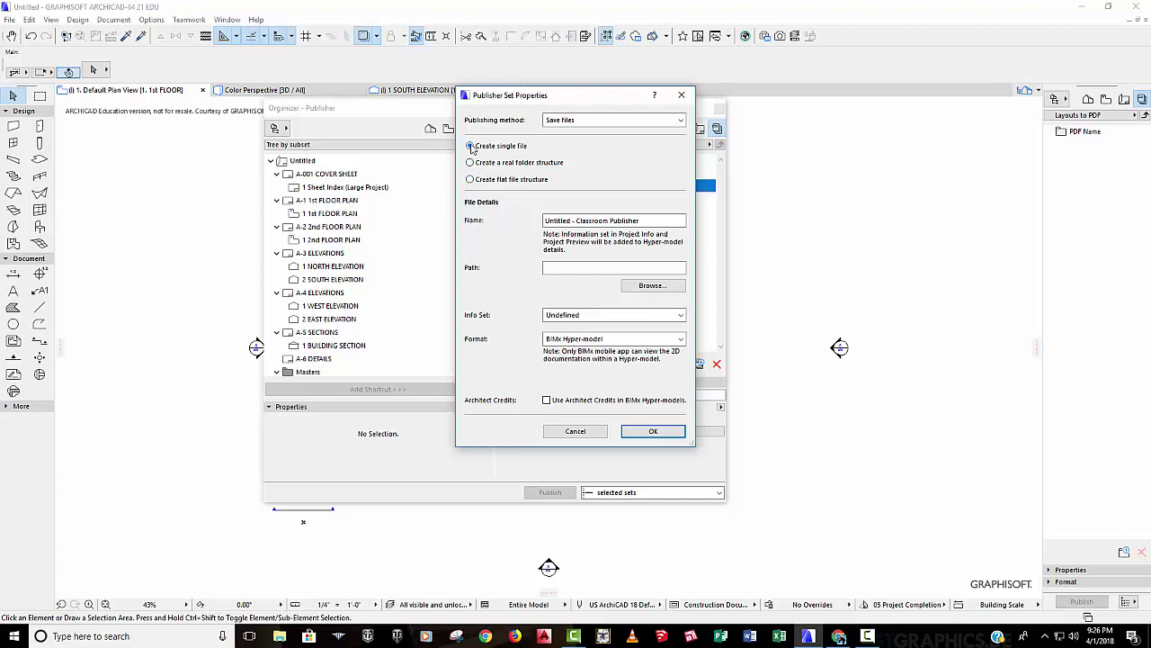
click(571, 220)
drag(571, 220, 502, 220)
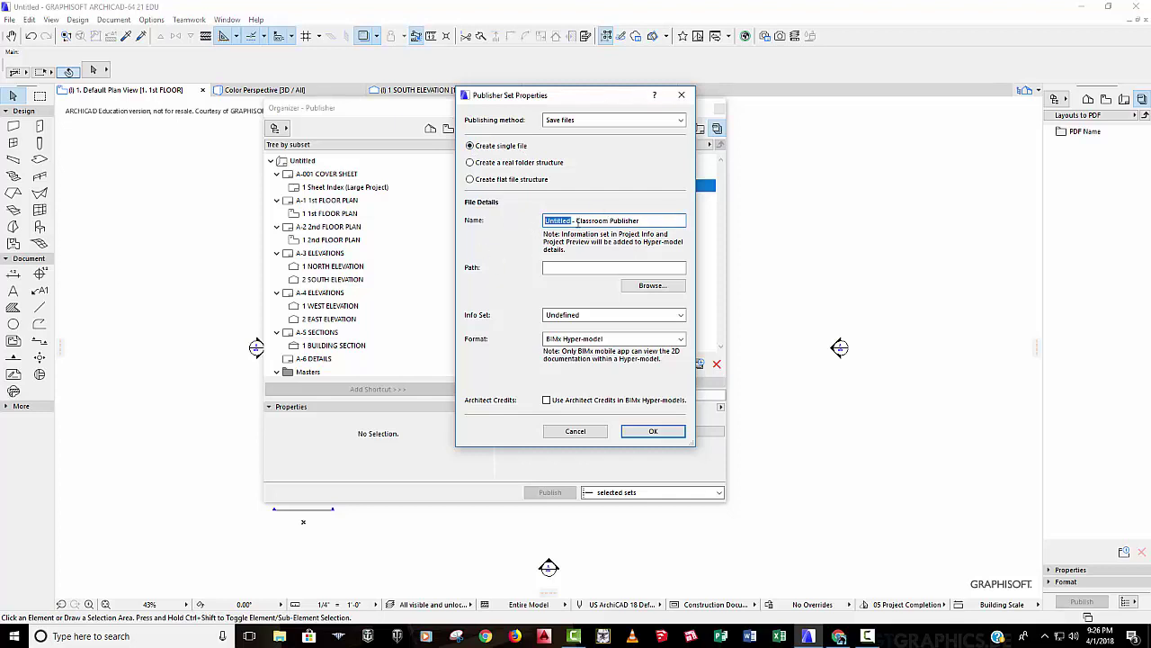
Step: Set the publisher set's save path to the Desktop and its format to PDF, and accept the properties
click(650, 286)
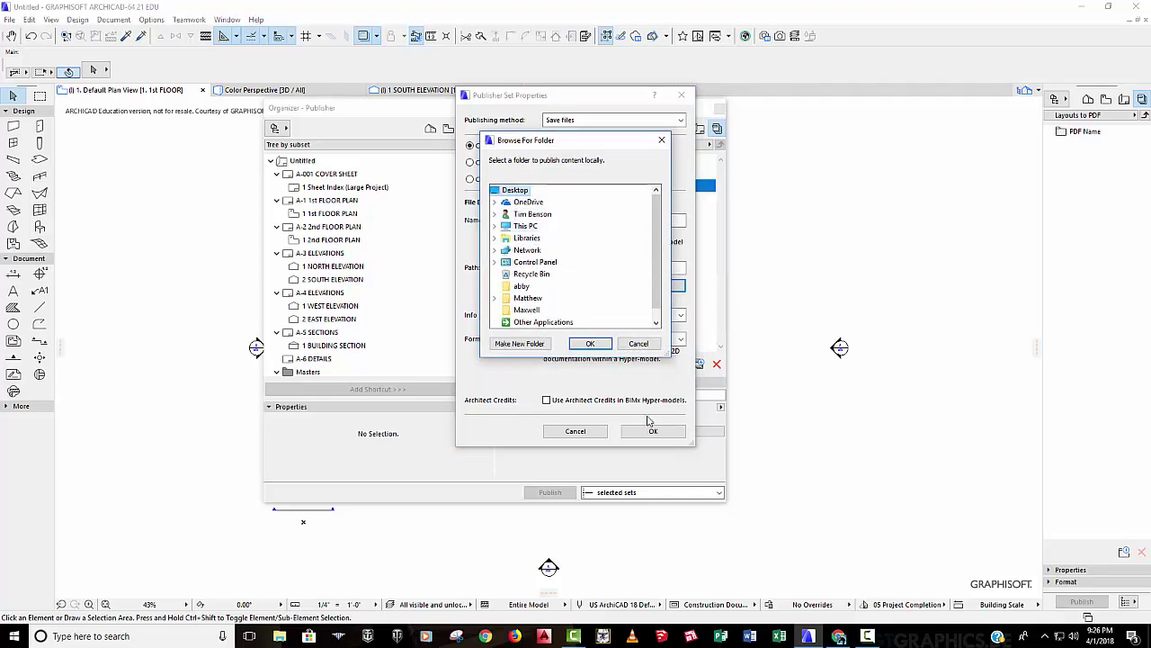
click(590, 344)
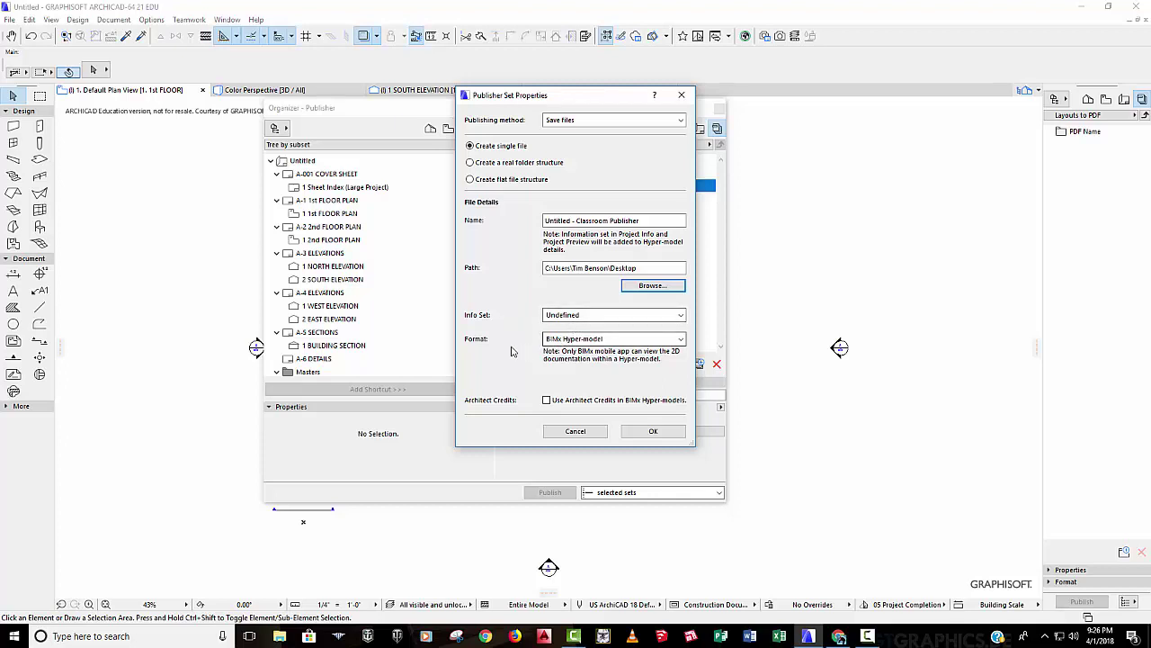
click(627, 340)
click(590, 363)
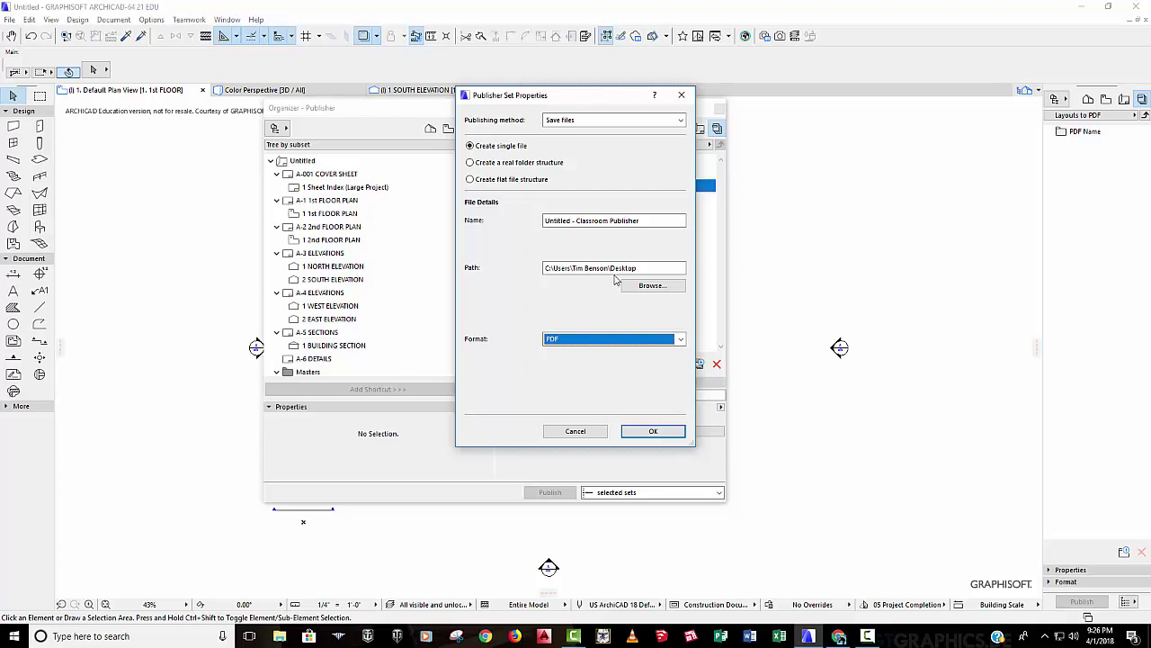
click(652, 433)
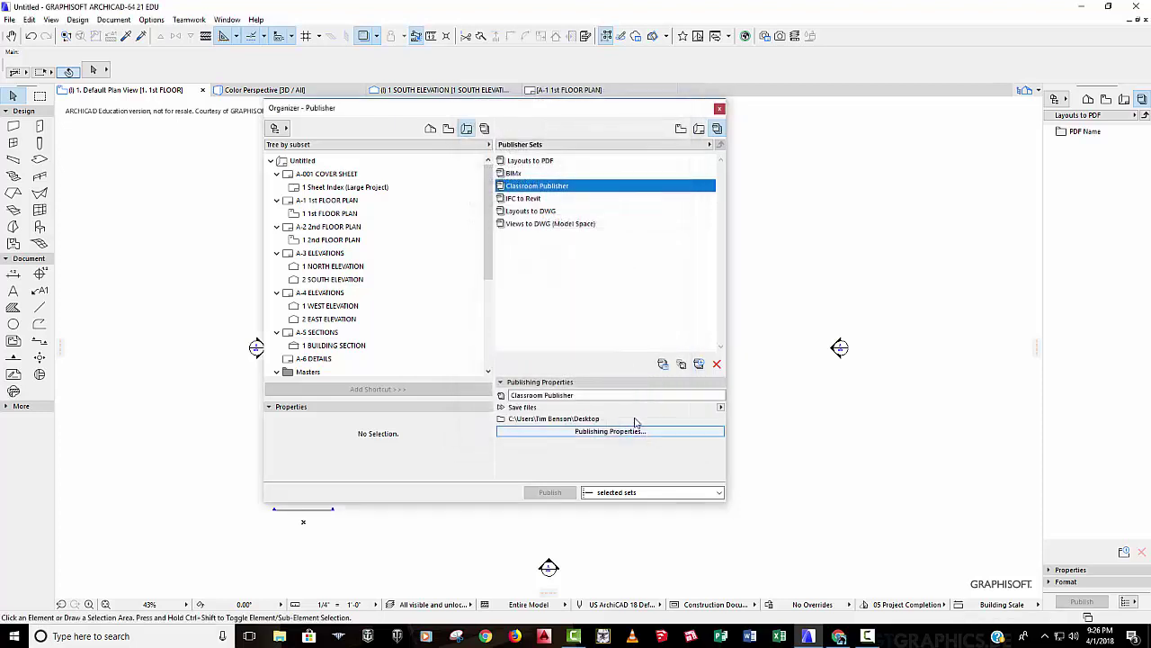
Step: Add the entire Untitled layout book to the Classroom Publisher set and check the layouts in its folder
double_click(504, 186)
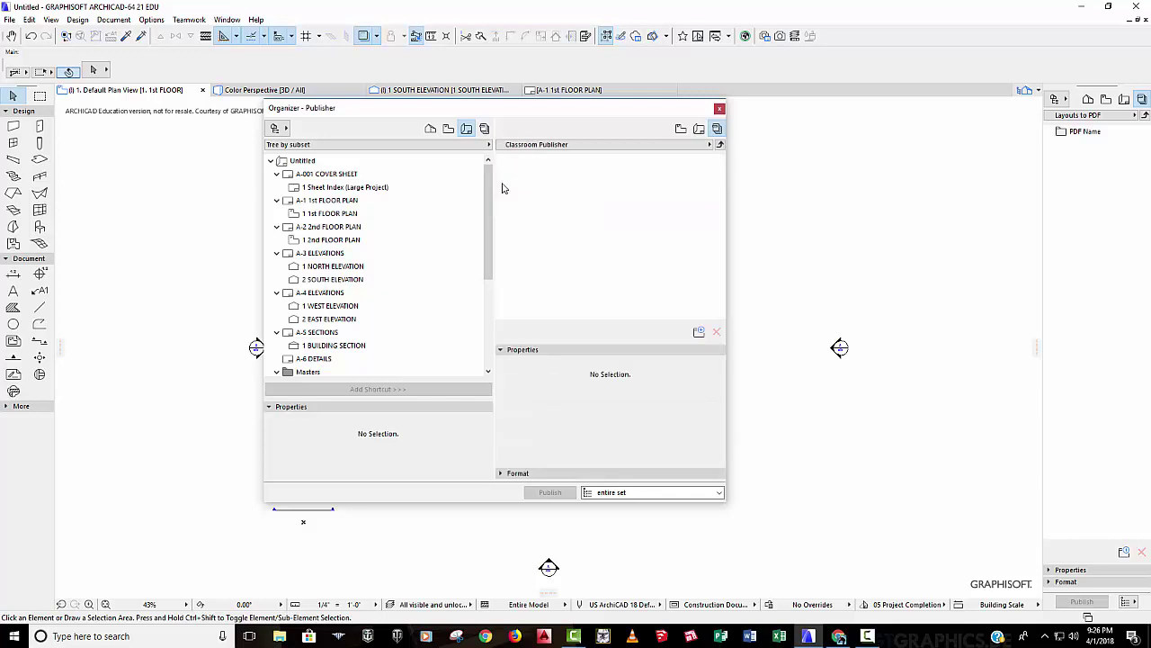
click(287, 163)
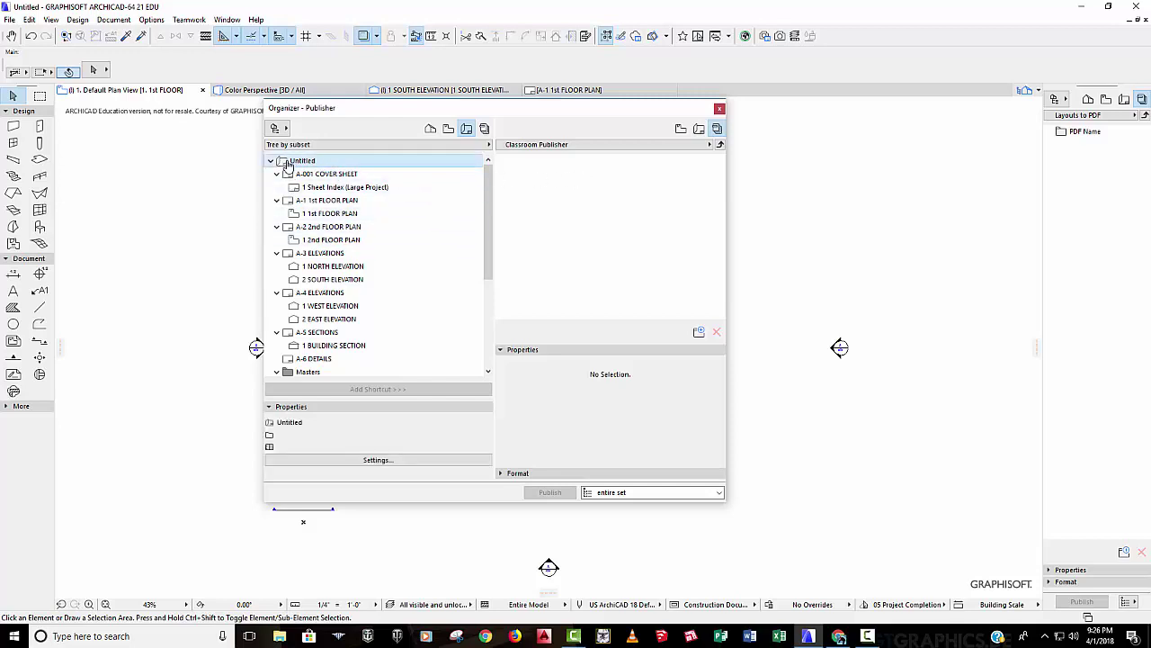
drag(288, 163, 542, 176)
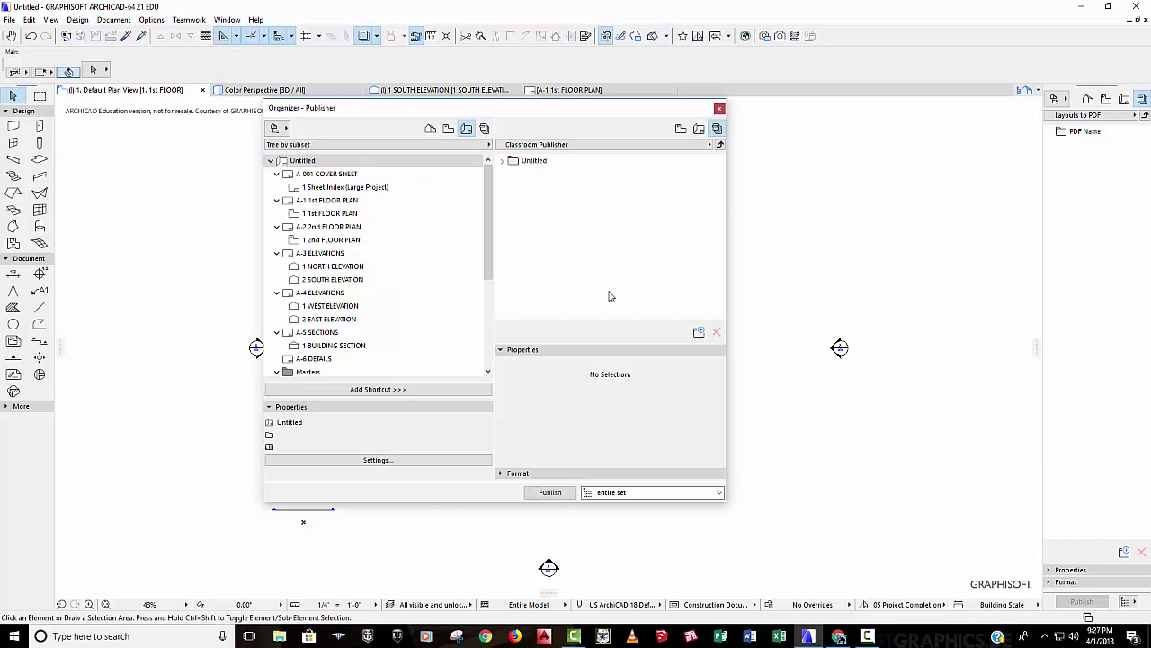
click(503, 161)
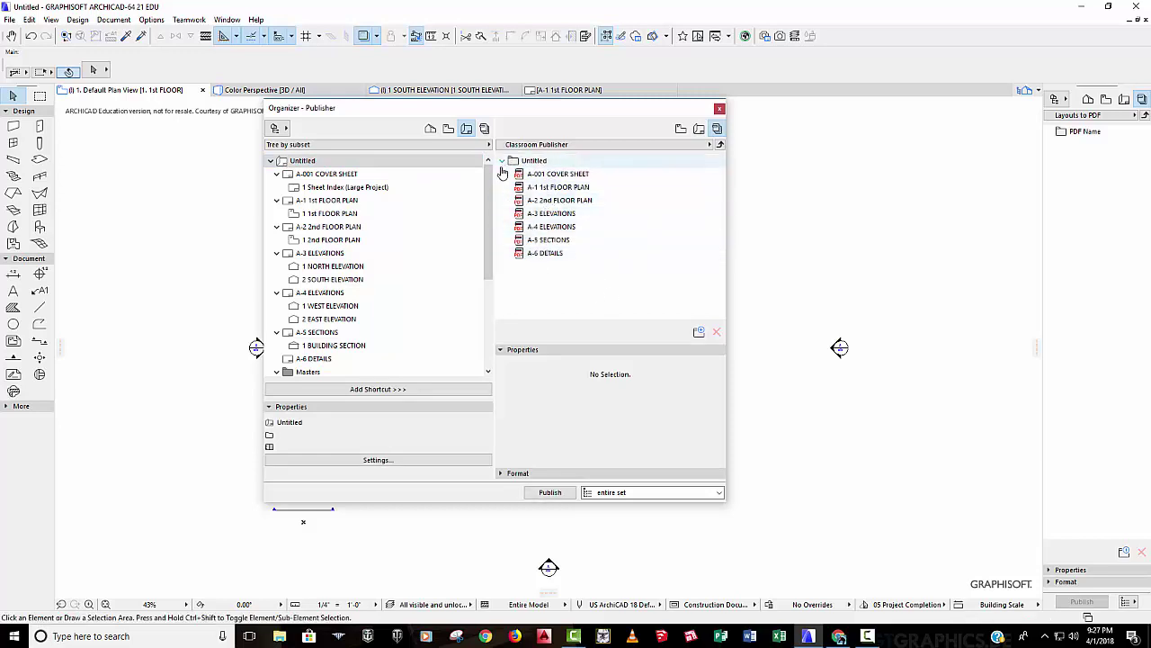
click(502, 161)
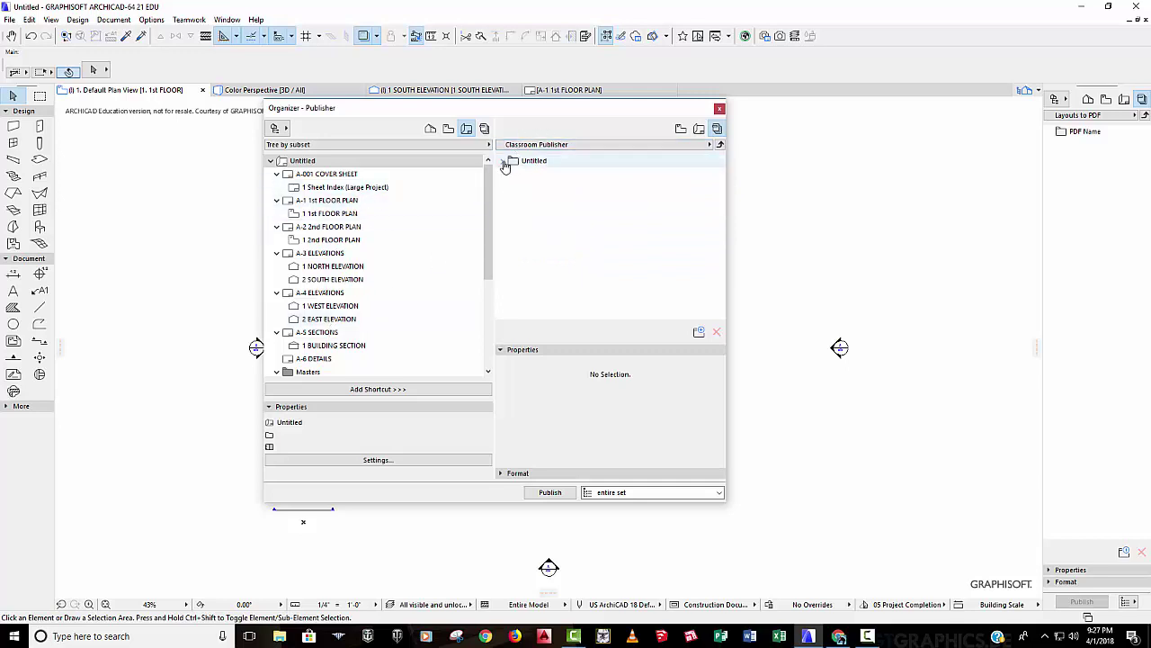
click(503, 162)
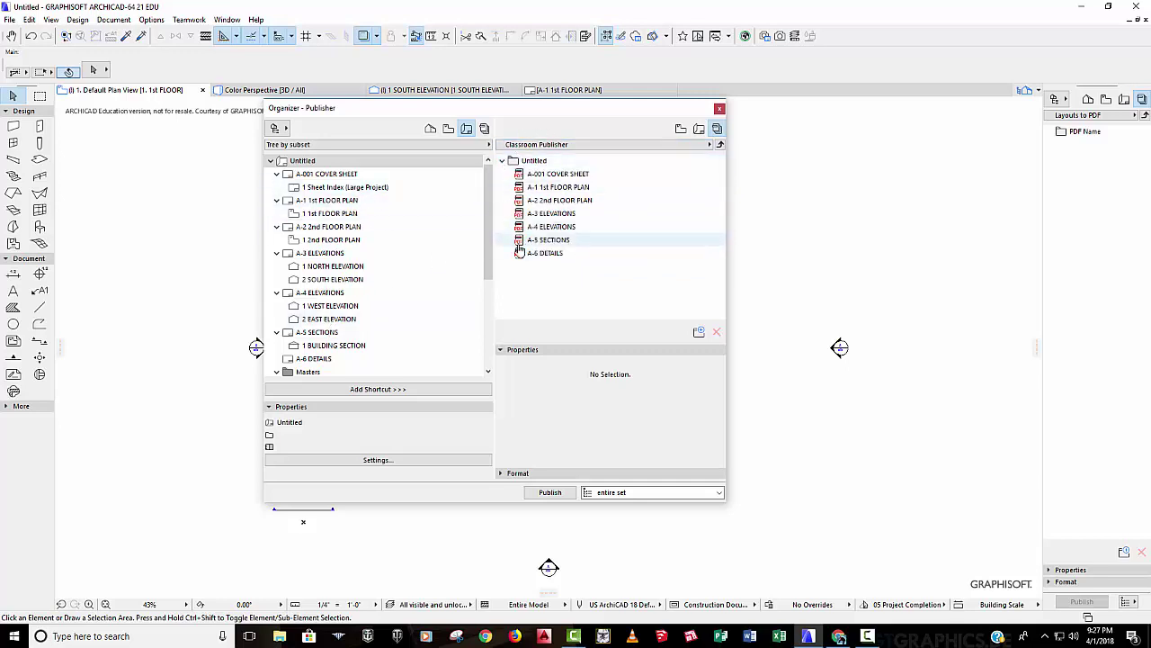
click(503, 161)
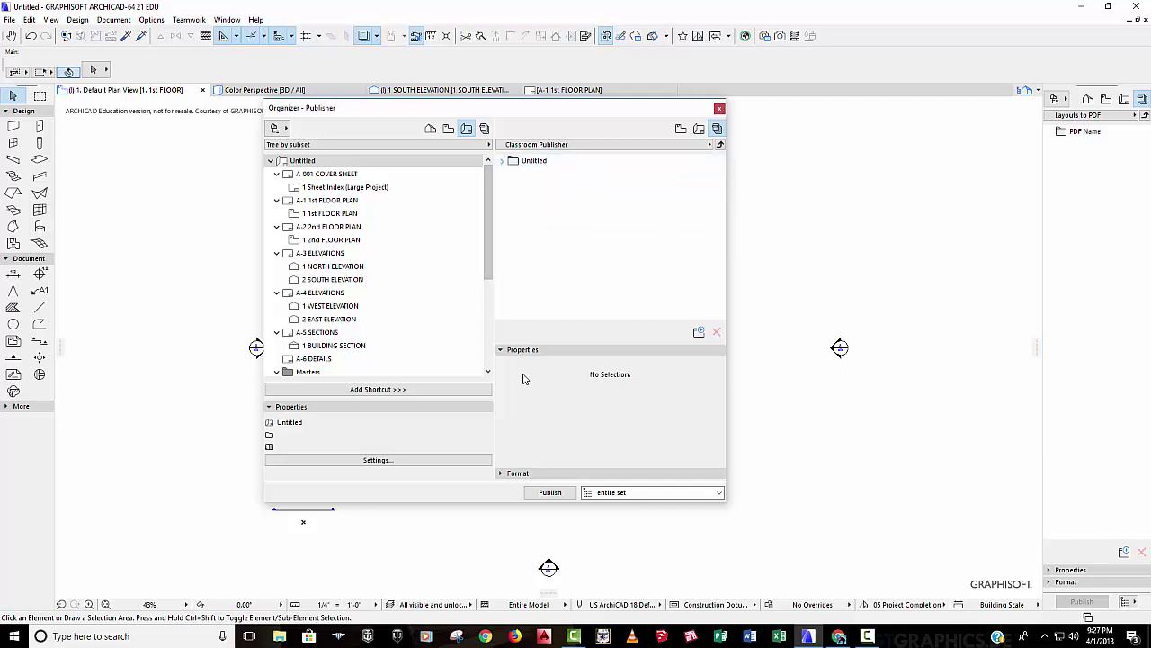
Step: Close the Organizer and publish the Classroom Publisher set from the Navigator's list of publisher sets
click(721, 109)
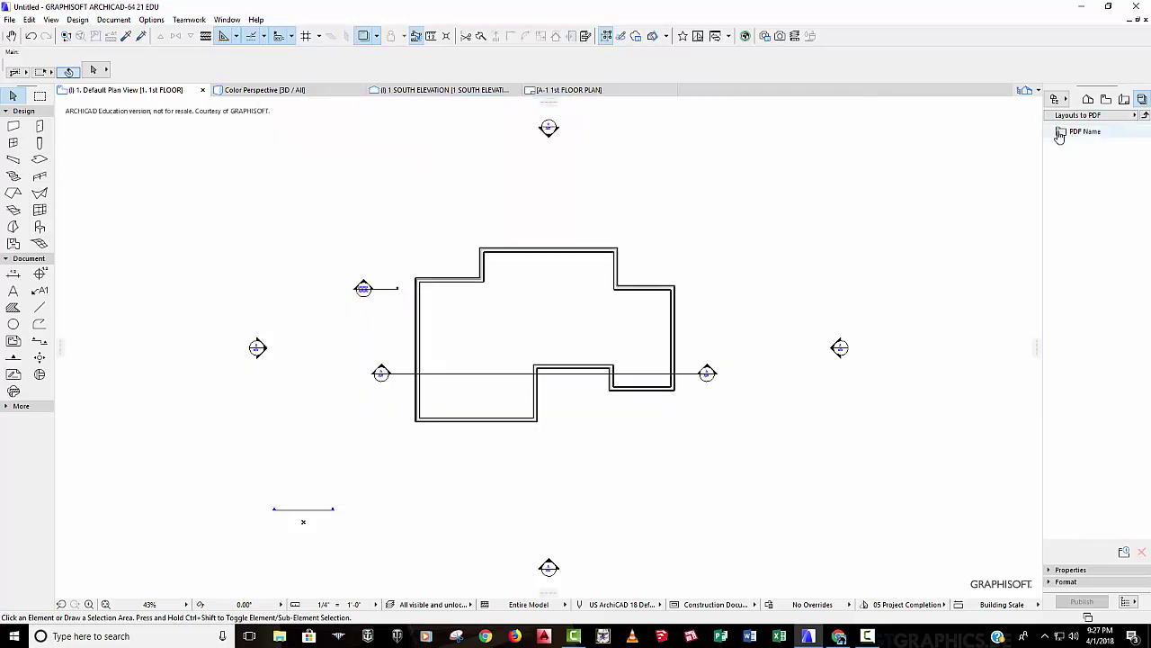
click(1146, 116)
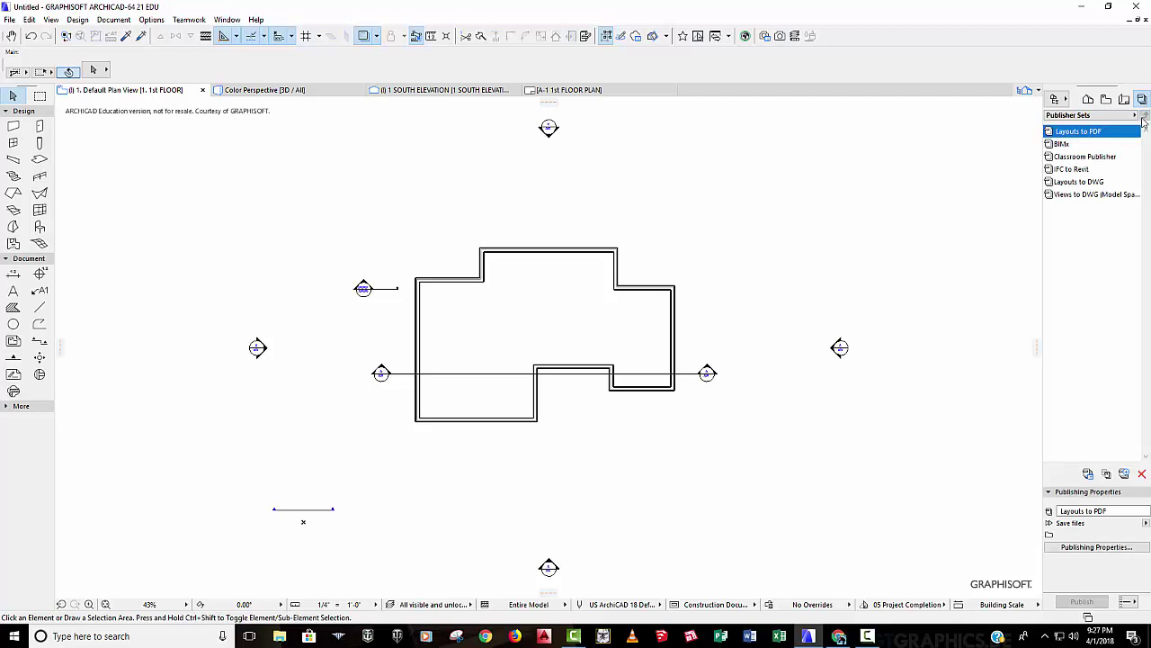
click(1073, 160)
click(1072, 160)
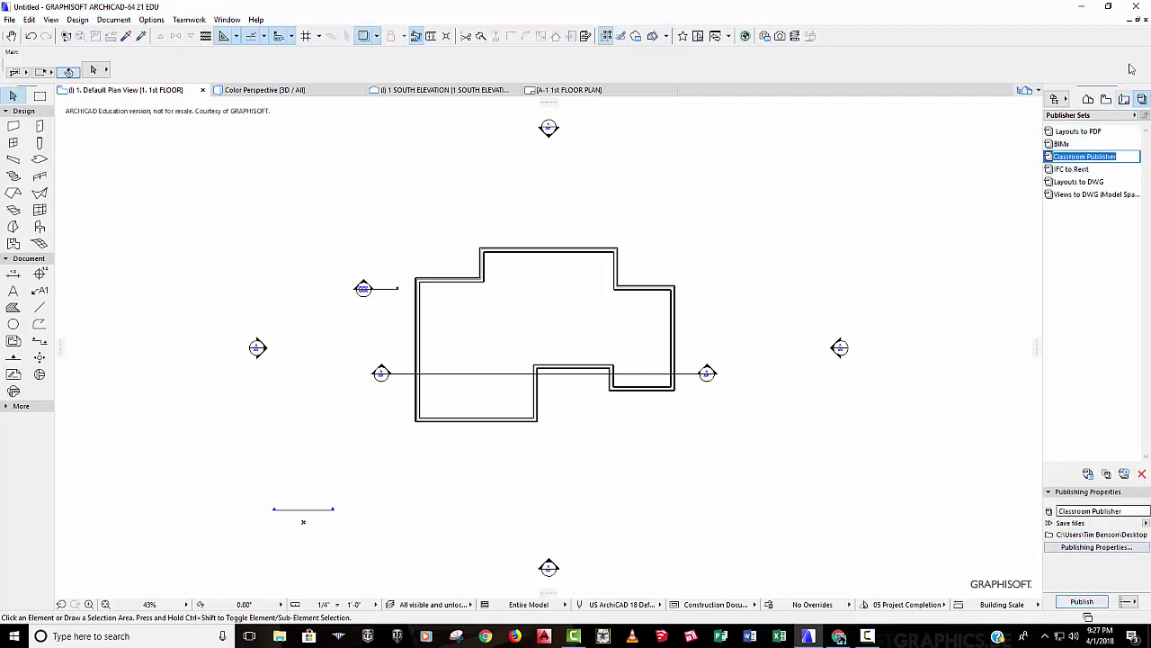
click(1083, 603)
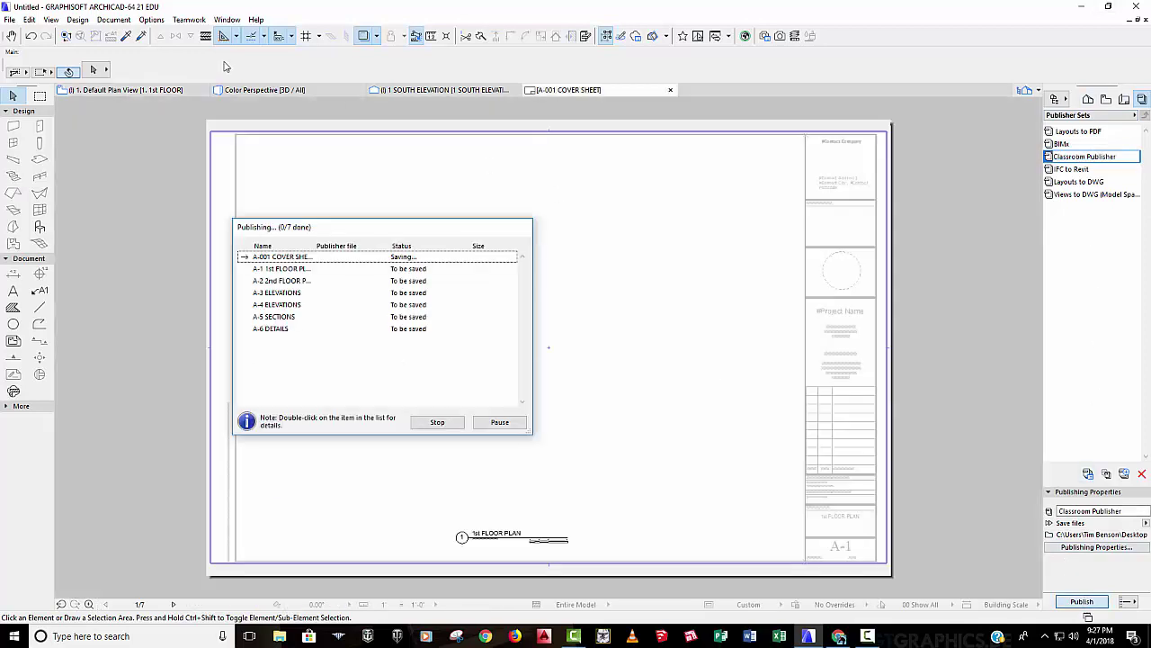